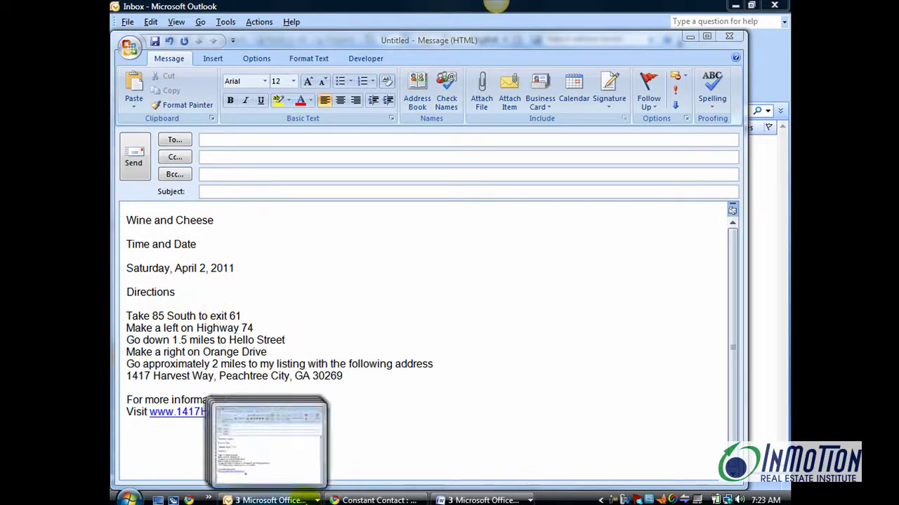
pyautogui.click(309, 497)
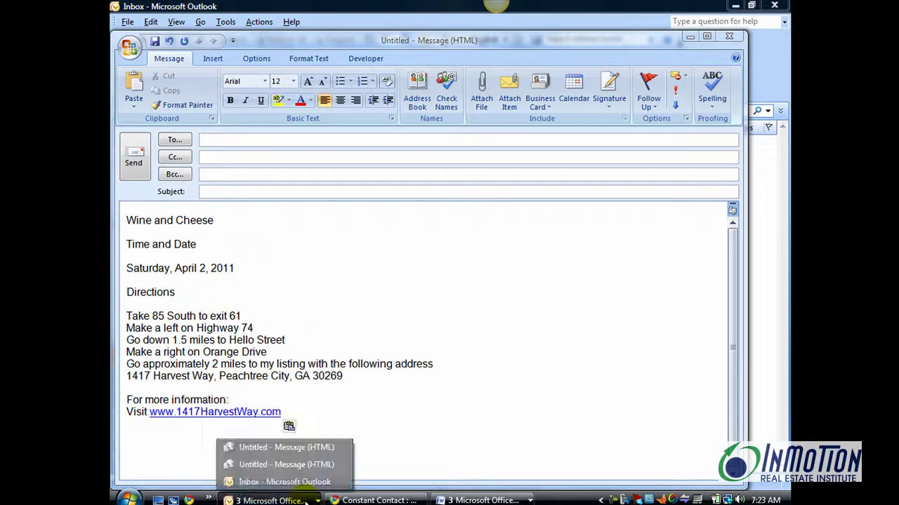
pyautogui.click(300, 465)
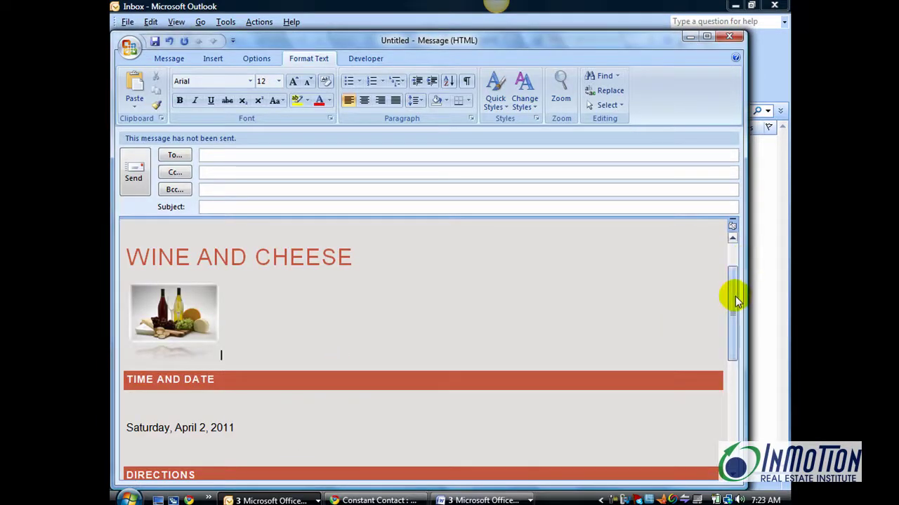
pyautogui.moveTo(735, 296); pyautogui.dragTo(737, 253)
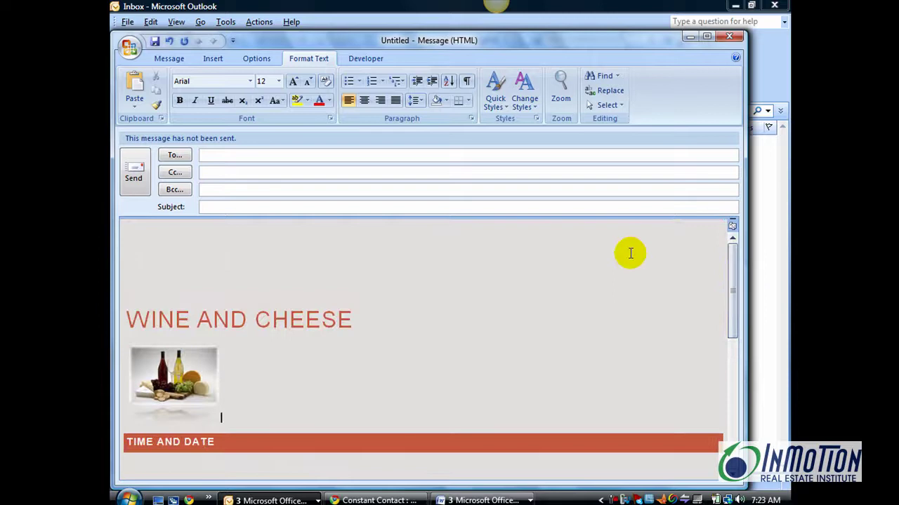
pyautogui.click(307, 500)
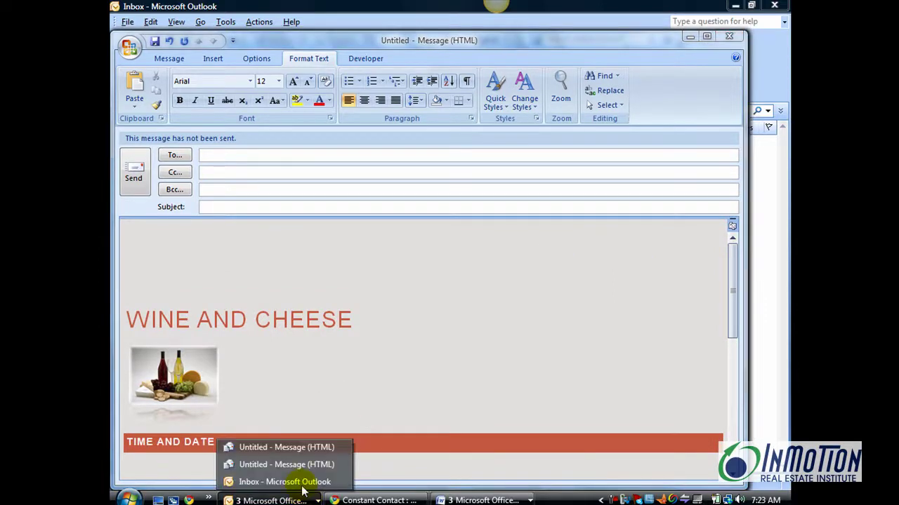
pyautogui.click(290, 447)
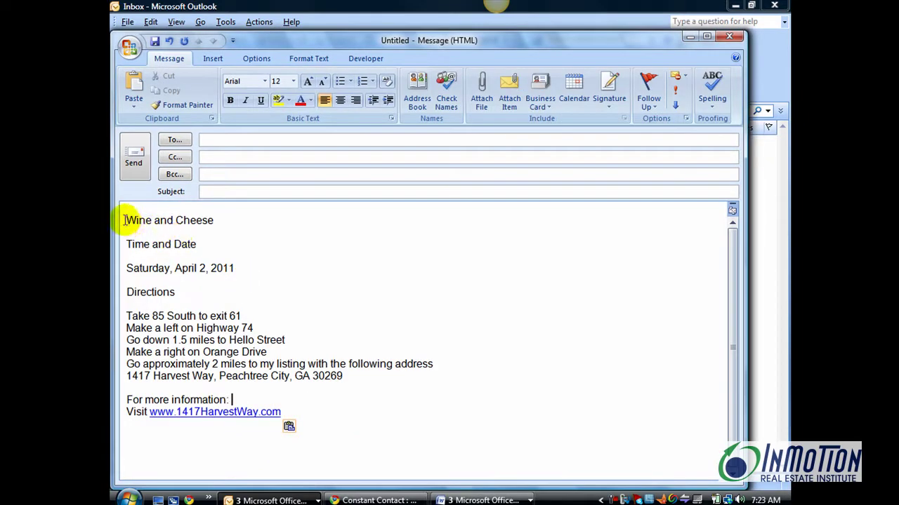
# Apply the Title quick style to the 'Wine and Cheese' line
pyautogui.moveTo(125, 221); pyautogui.dragTo(214, 223)
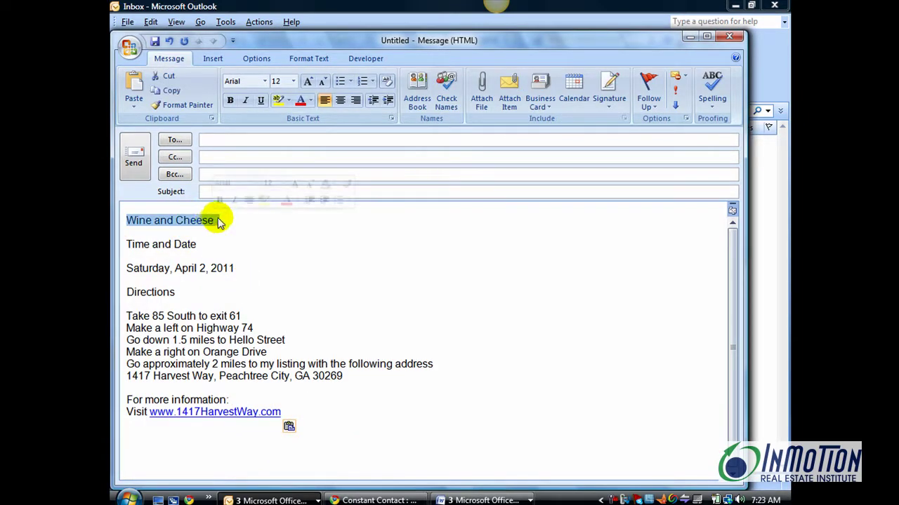
pyautogui.click(309, 59)
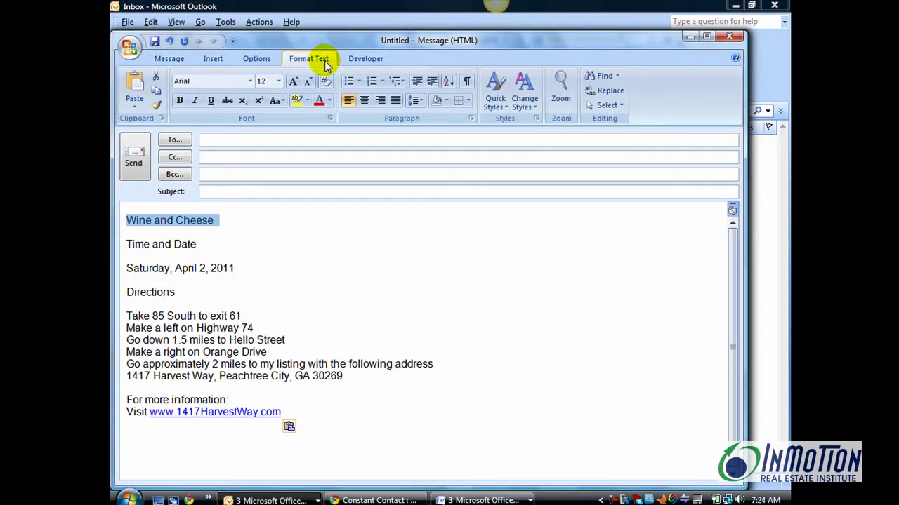
pyautogui.click(495, 105)
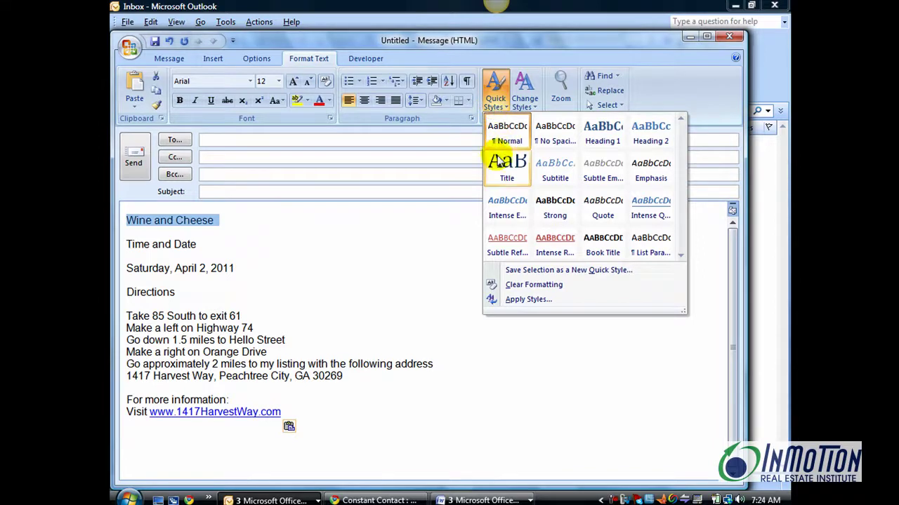
pyautogui.click(500, 176)
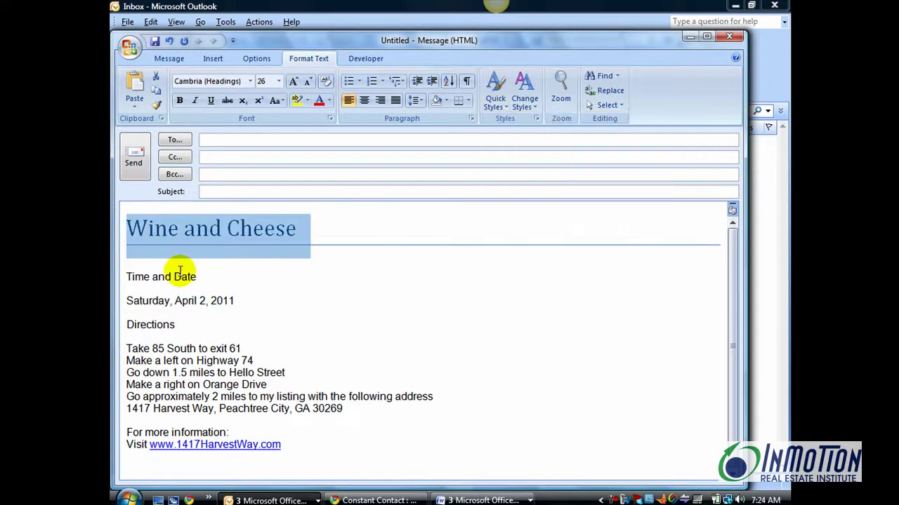
# Apply Heading 1 to the 'Time and Date' and 'Directions' lines
pyautogui.moveTo(130, 276); pyautogui.dragTo(213, 277)
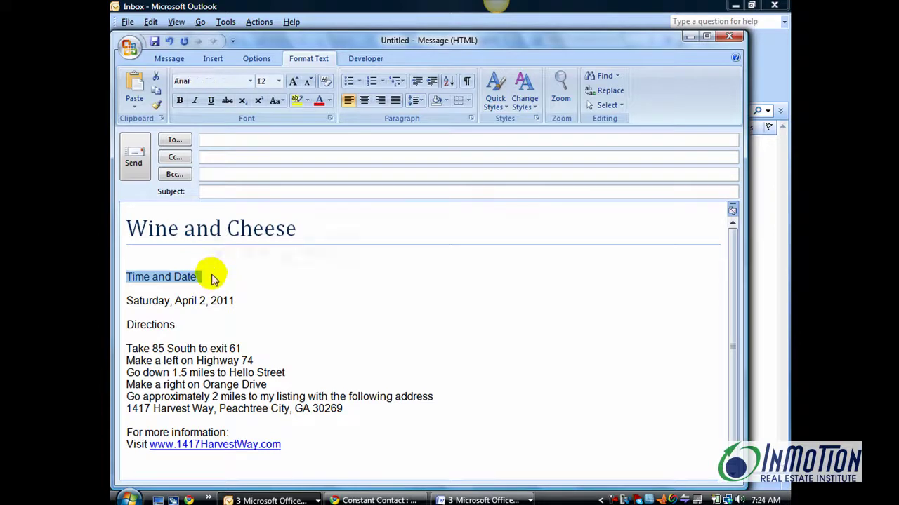
pyautogui.click(493, 106)
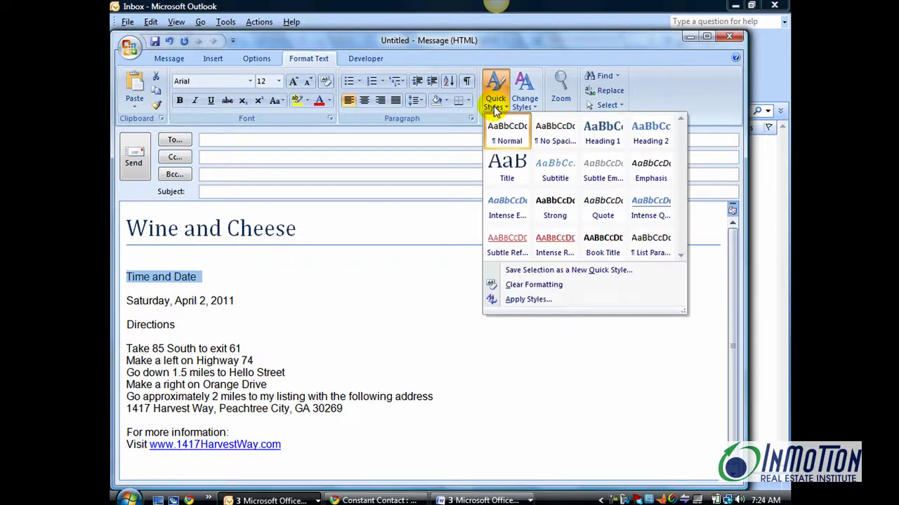
pyautogui.click(593, 142)
pyautogui.doubleClick(167, 346)
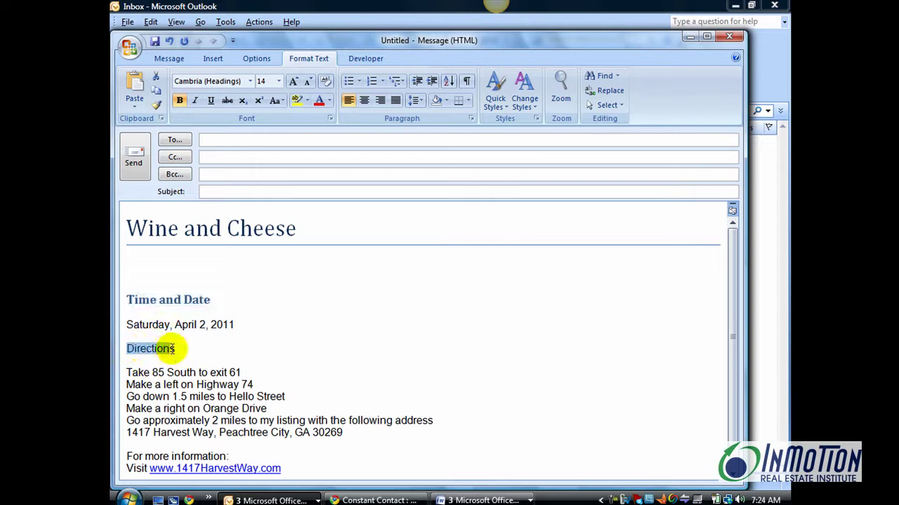
pyautogui.click(494, 105)
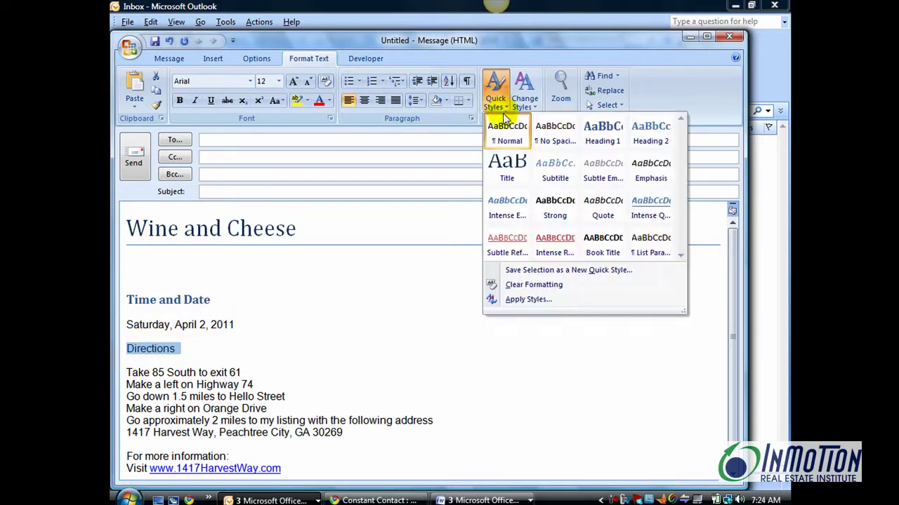
pyautogui.click(611, 140)
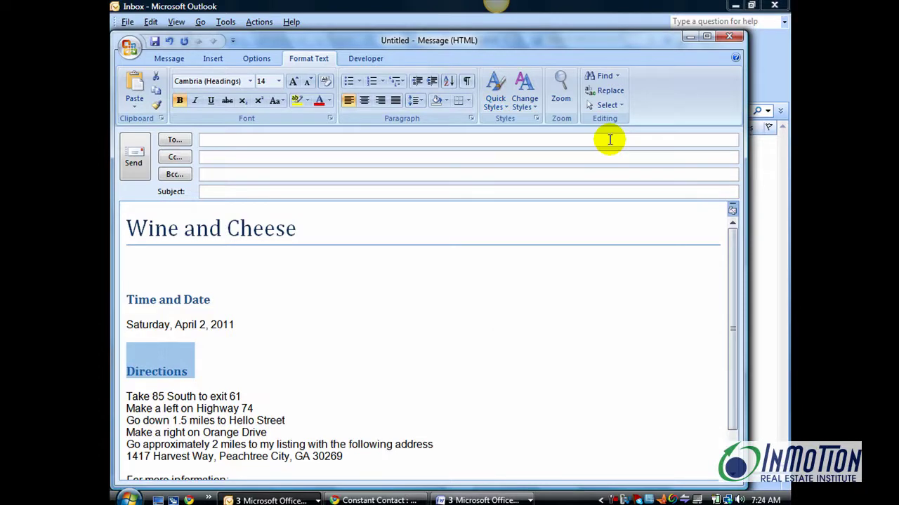
pyautogui.click(318, 333)
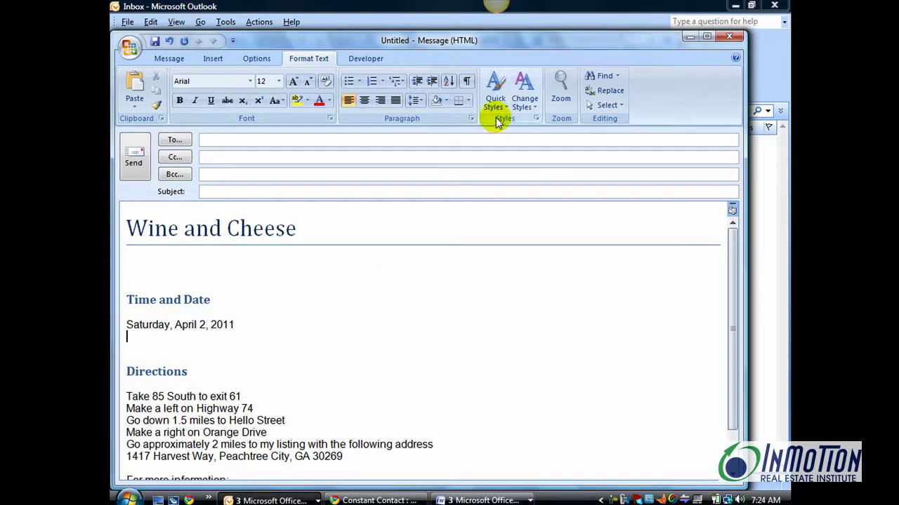
# Switch the message to the Modern style set, then place the cursor below the title
pyautogui.click(533, 106)
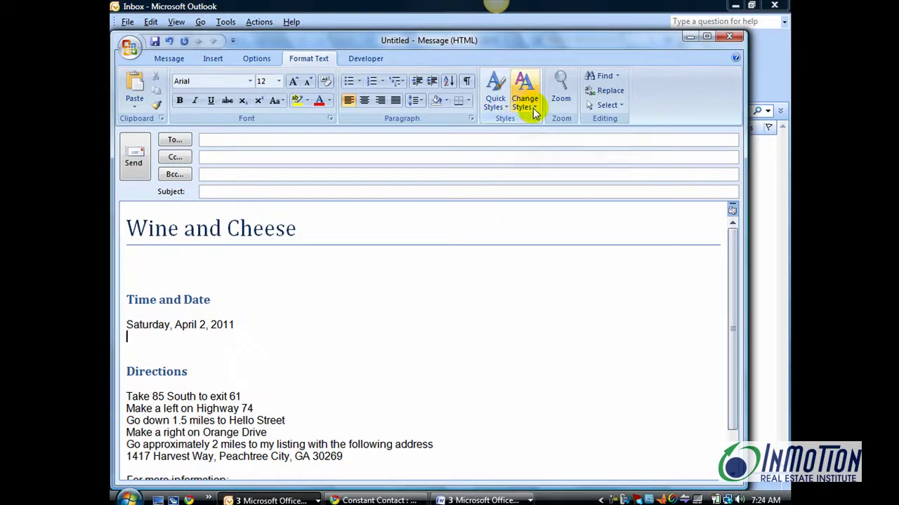
pyautogui.moveTo(539, 125)
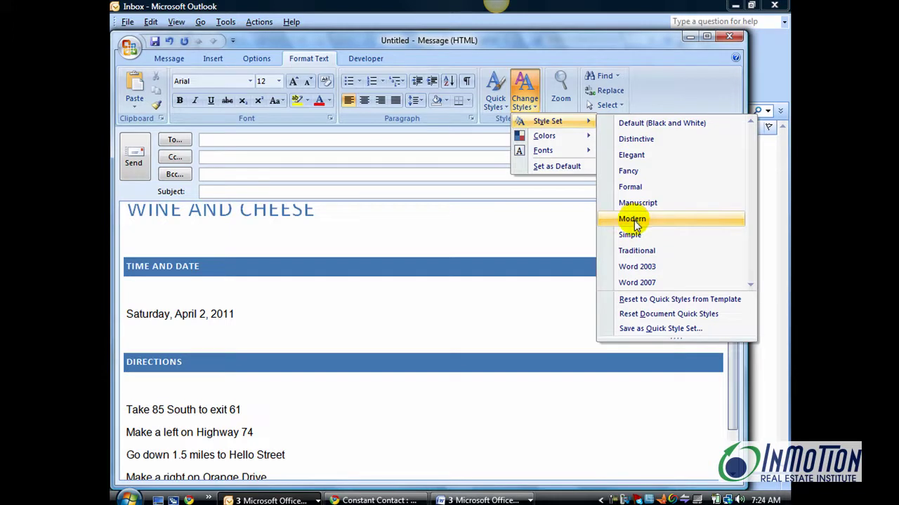
pyautogui.click(634, 222)
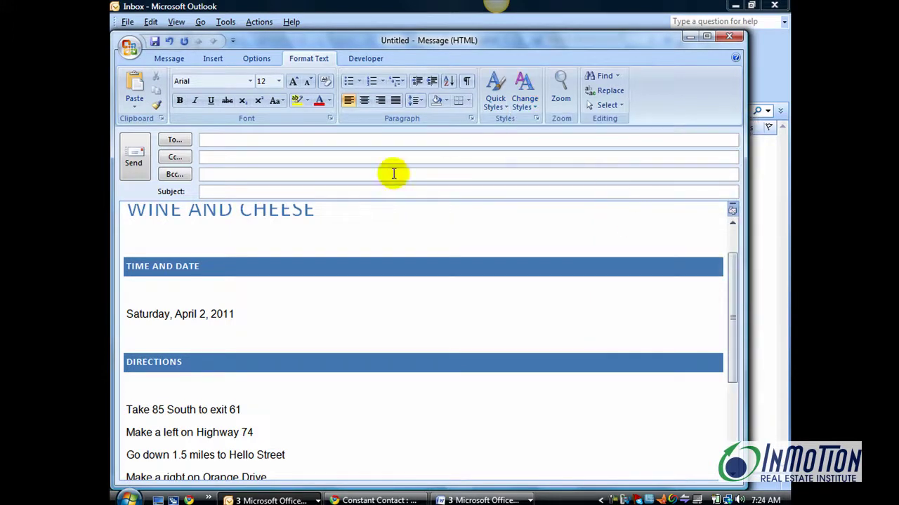
pyautogui.click(525, 107)
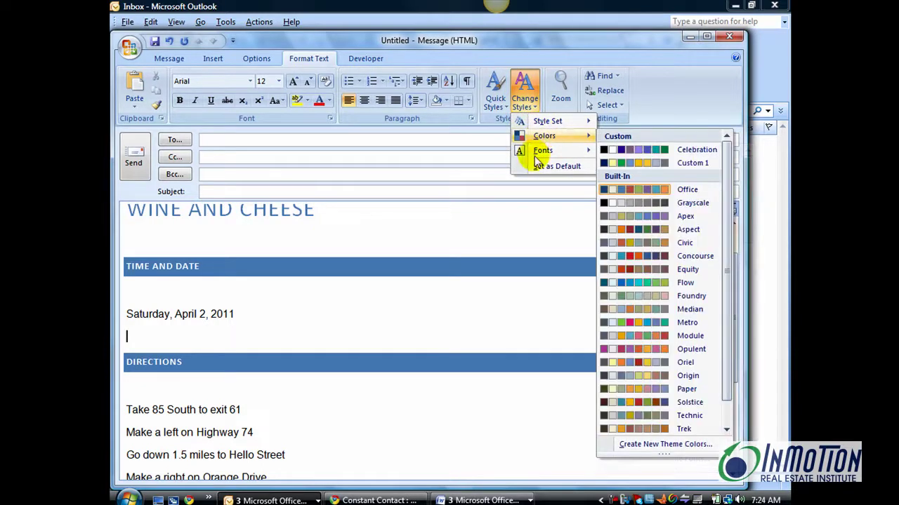
pyautogui.click(247, 232)
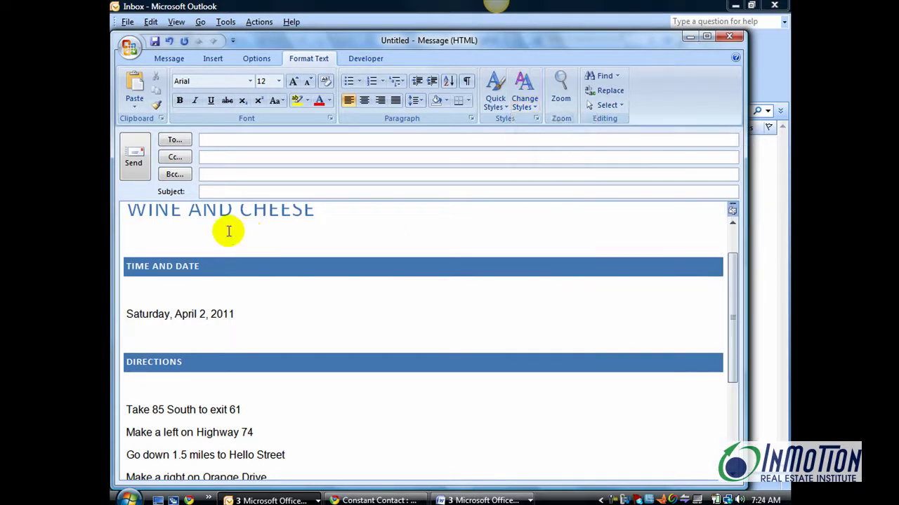
pyautogui.click(226, 232)
pyautogui.click(229, 236)
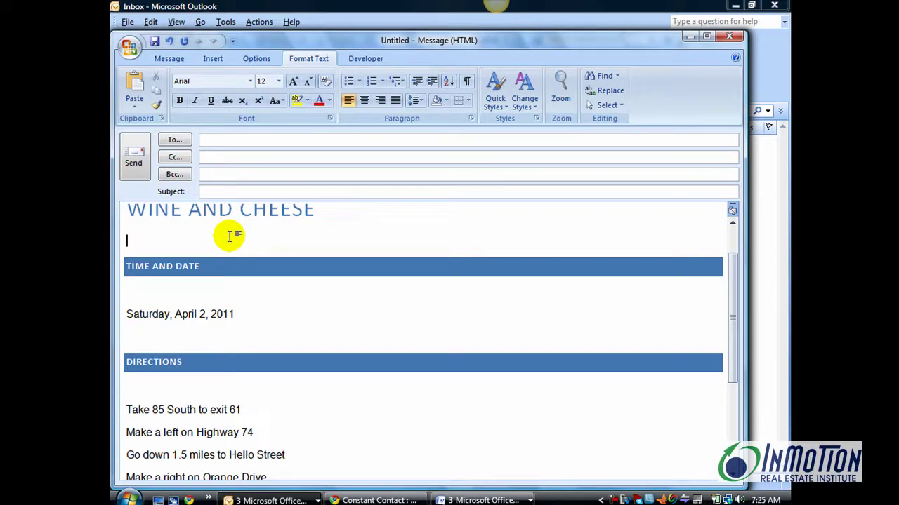
# Insert the wine_cheese picture under the title and enlarge it
pyautogui.click(213, 59)
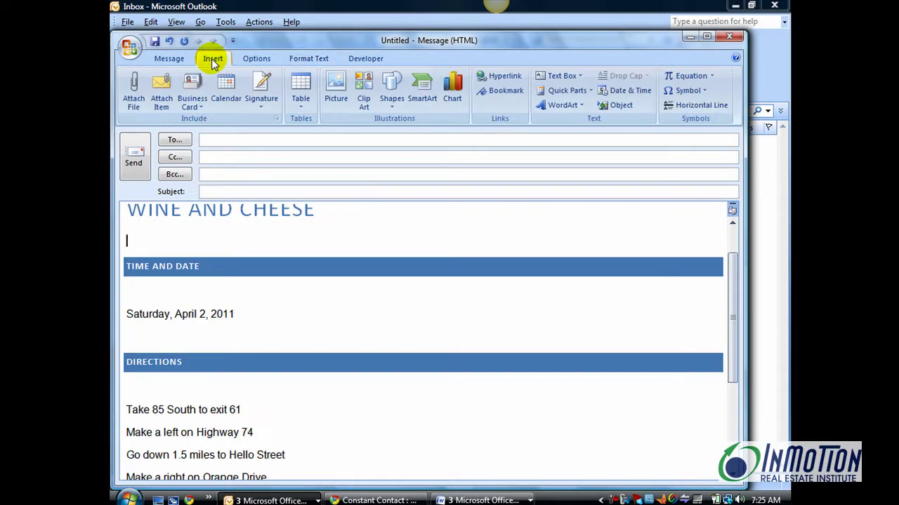
pyautogui.click(336, 90)
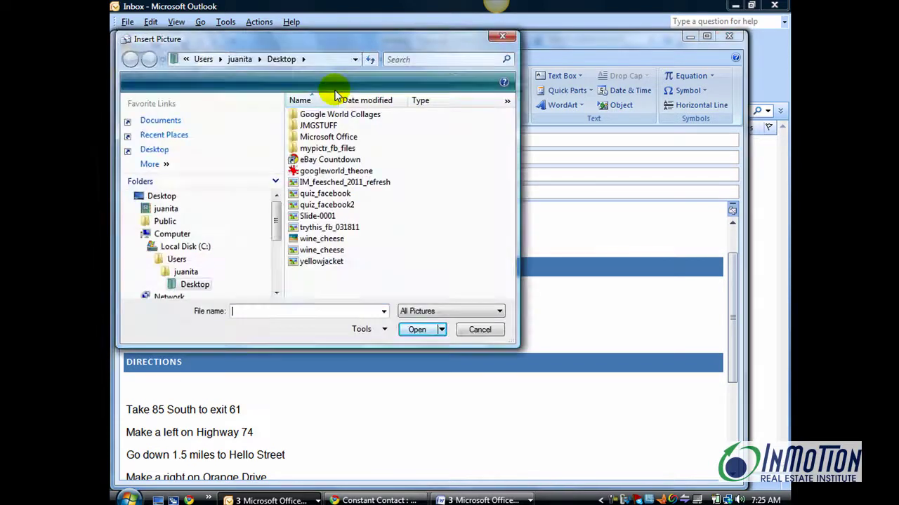
pyautogui.click(331, 251)
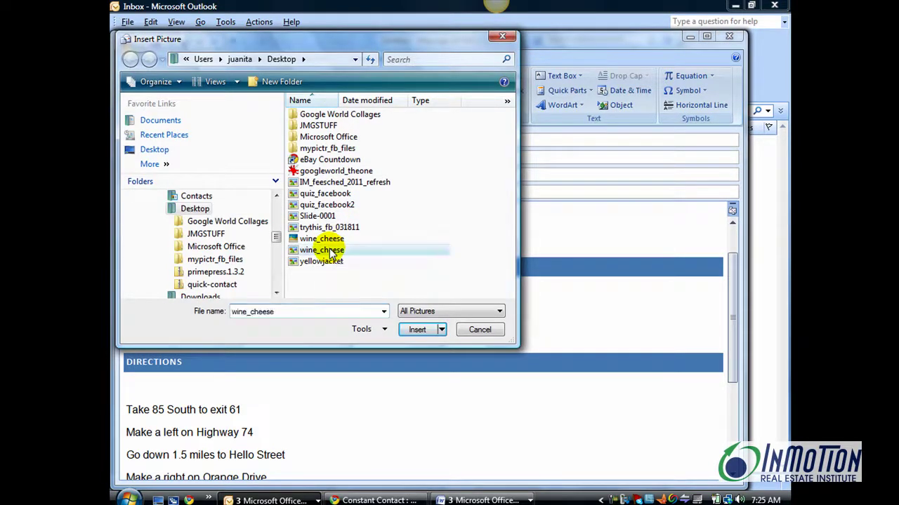
pyautogui.click(417, 330)
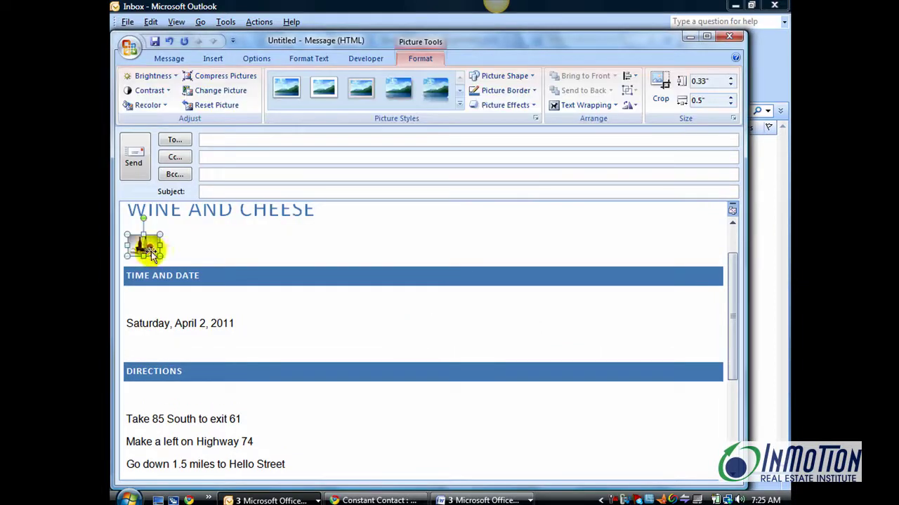
pyautogui.moveTo(162, 257); pyautogui.dragTo(212, 288)
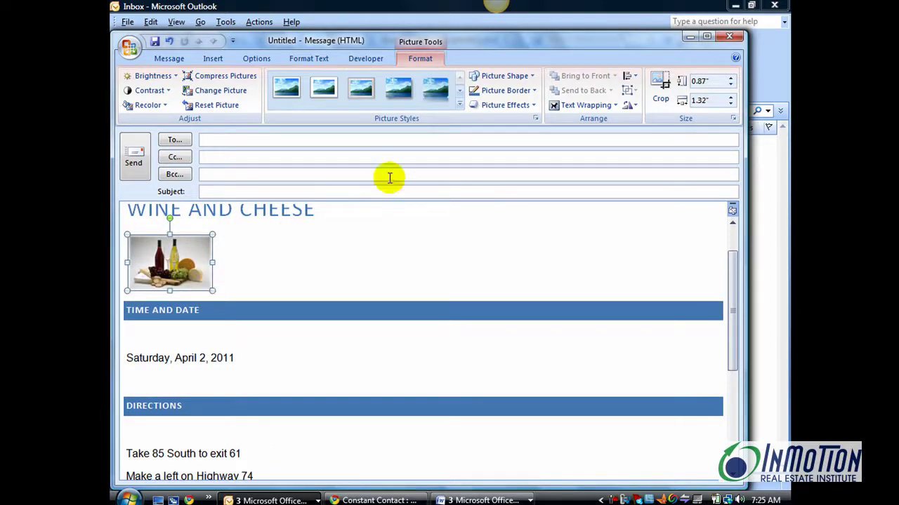
# Apply a reflected picture style to the wine picture
pyautogui.click(436, 102)
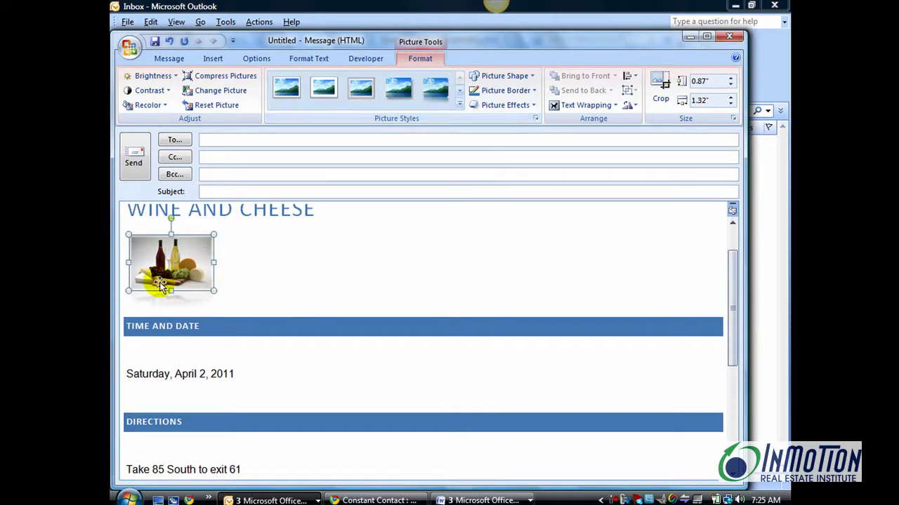
pyautogui.click(239, 302)
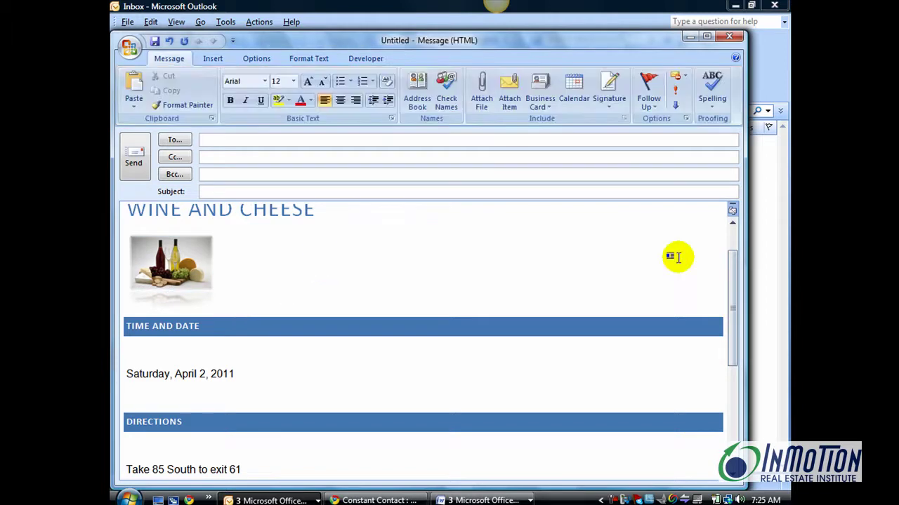
pyautogui.moveTo(732, 297); pyautogui.dragTo(728, 271)
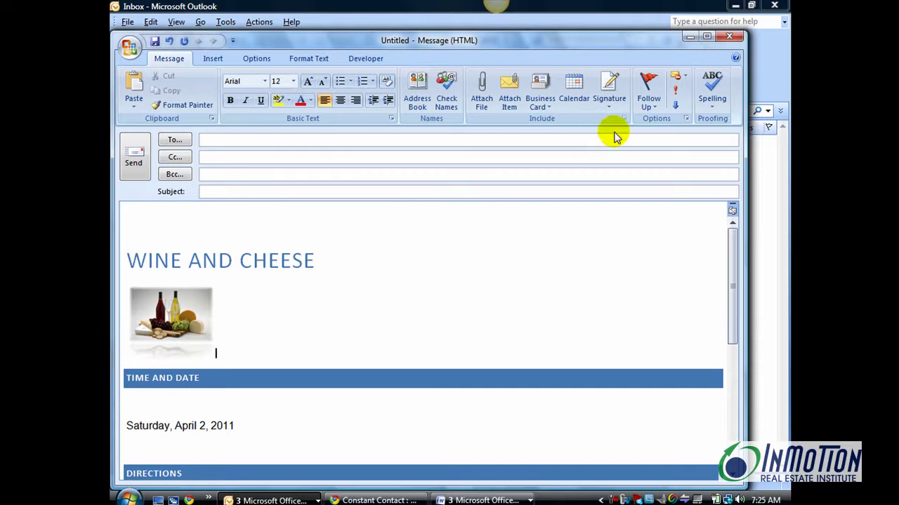
# Change the message's theme colours to Civic
pyautogui.click(309, 63)
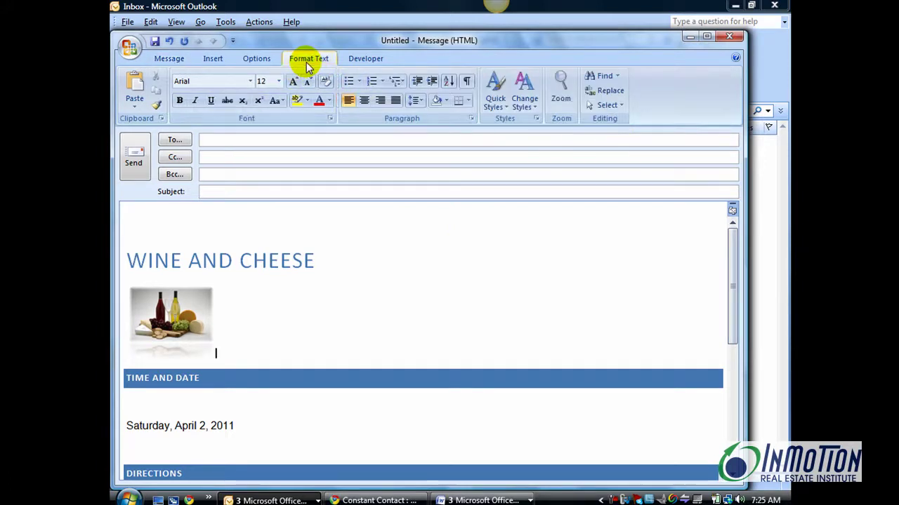
pyautogui.click(525, 107)
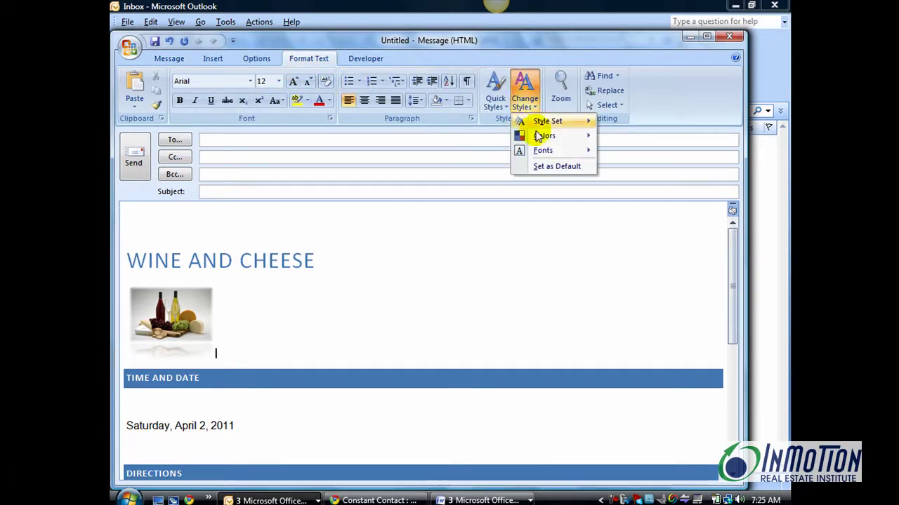
pyautogui.moveTo(544, 137)
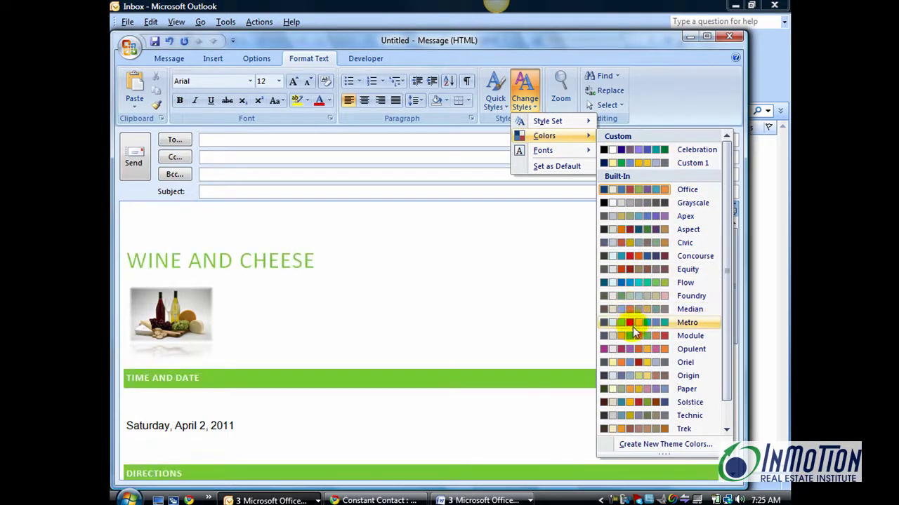
pyautogui.click(628, 244)
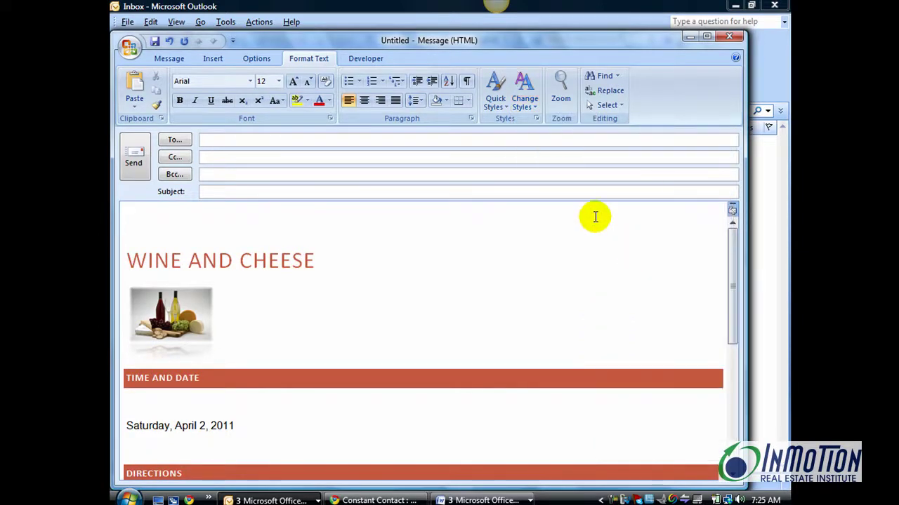
# Switch the theme fonts to the Office Classic set
pyautogui.click(525, 101)
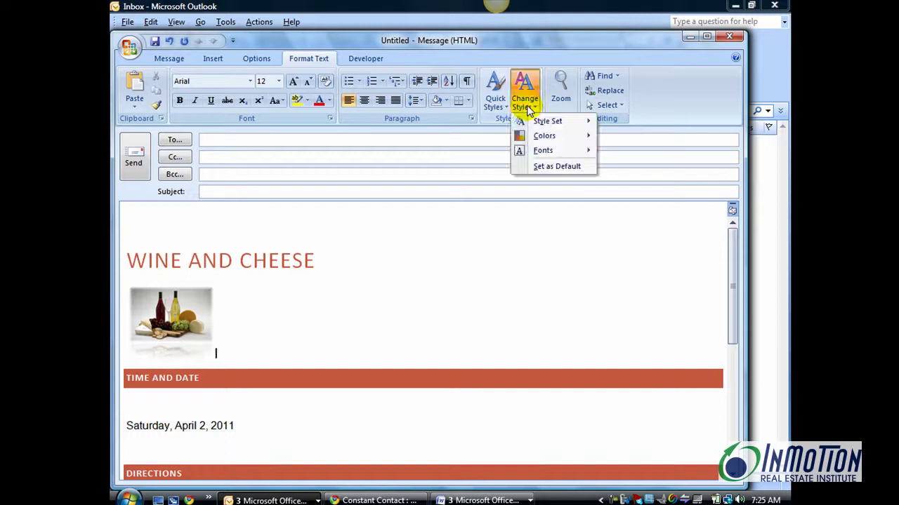
pyautogui.moveTo(567, 154)
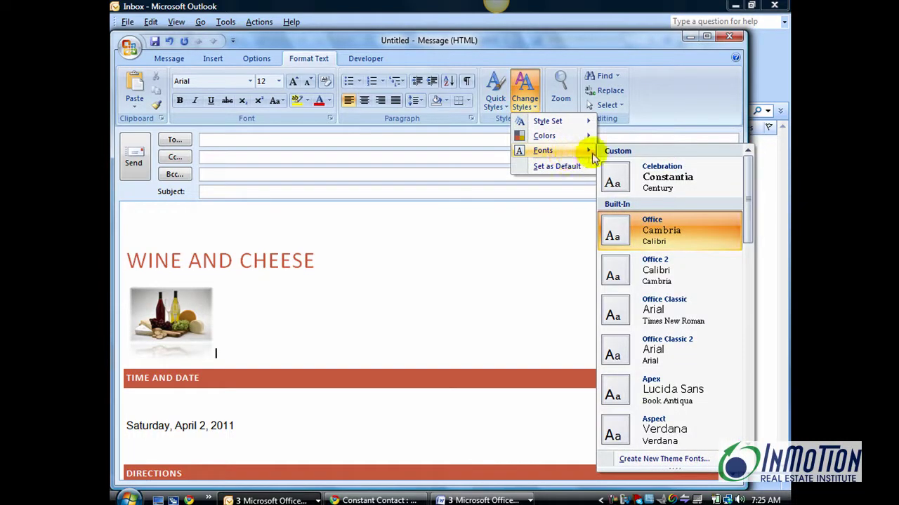
pyautogui.click(645, 316)
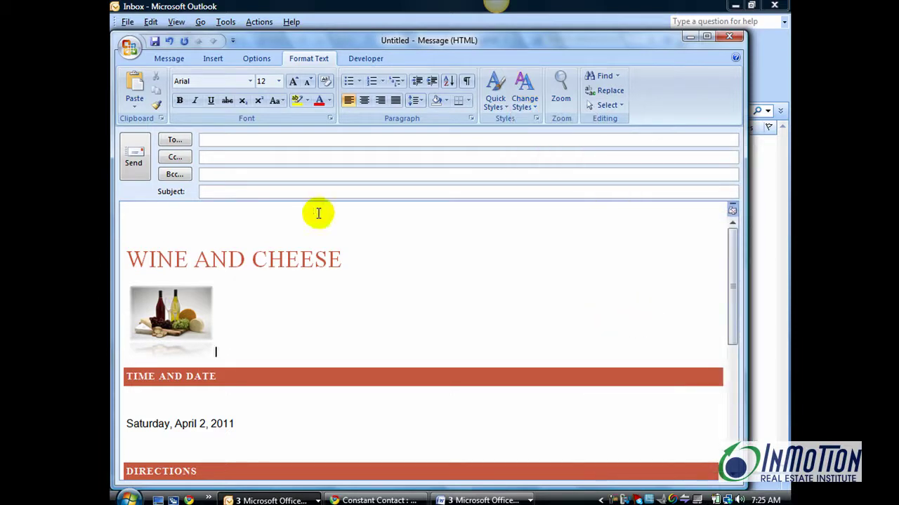
# Set the page color to Brown, Accent 4, Lighter 80%
pyautogui.click(257, 59)
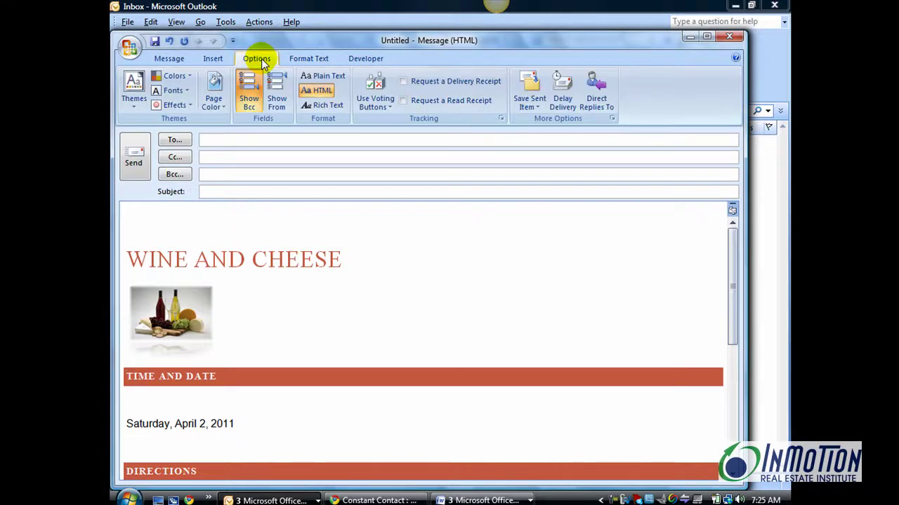
pyautogui.click(223, 111)
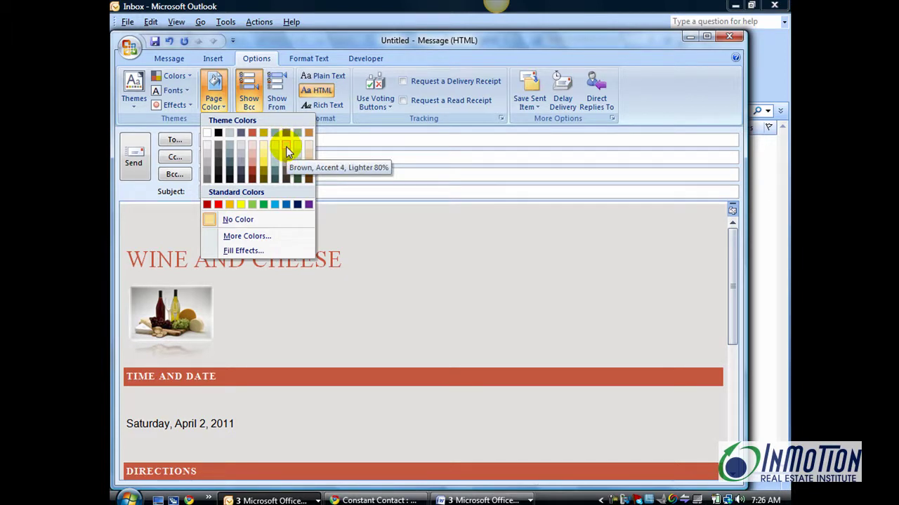
pyautogui.click(286, 146)
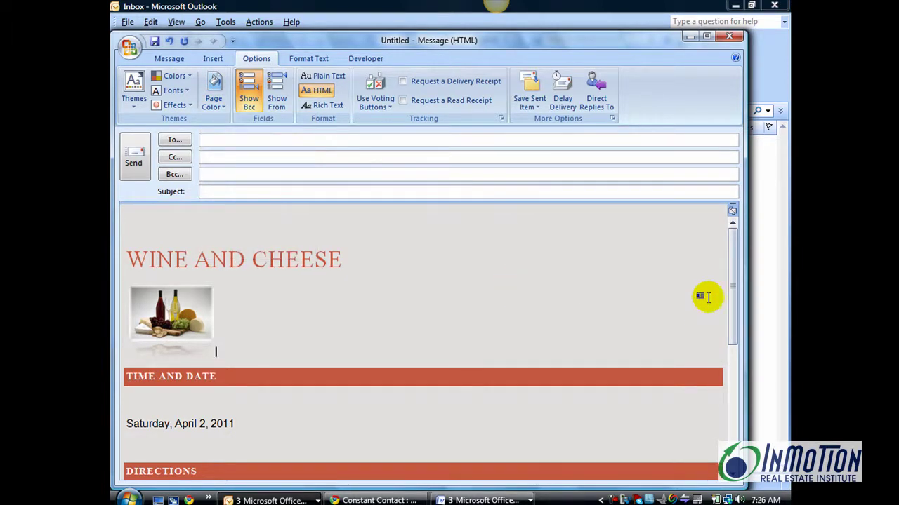
pyautogui.moveTo(732, 274); pyautogui.dragTo(736, 245)
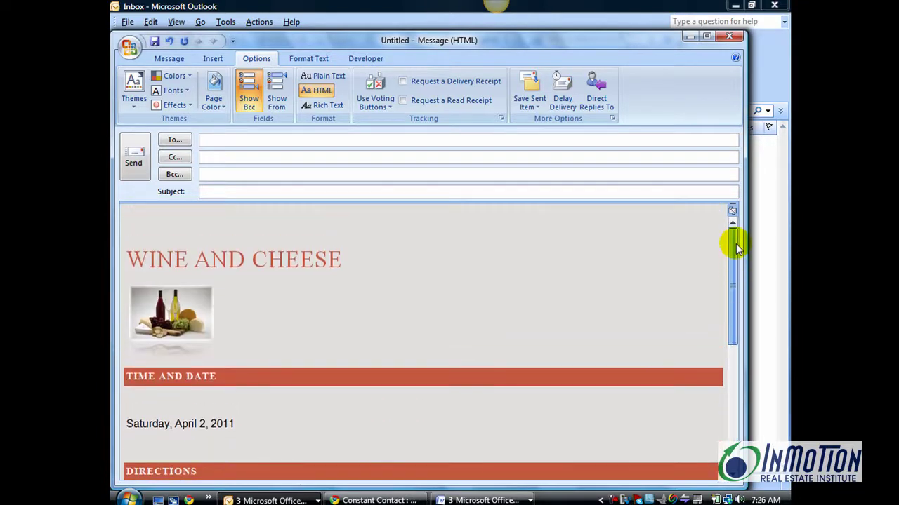
# Minimize the event message and bring up the More Stationery theme list
pyautogui.click(691, 36)
pyautogui.click(690, 37)
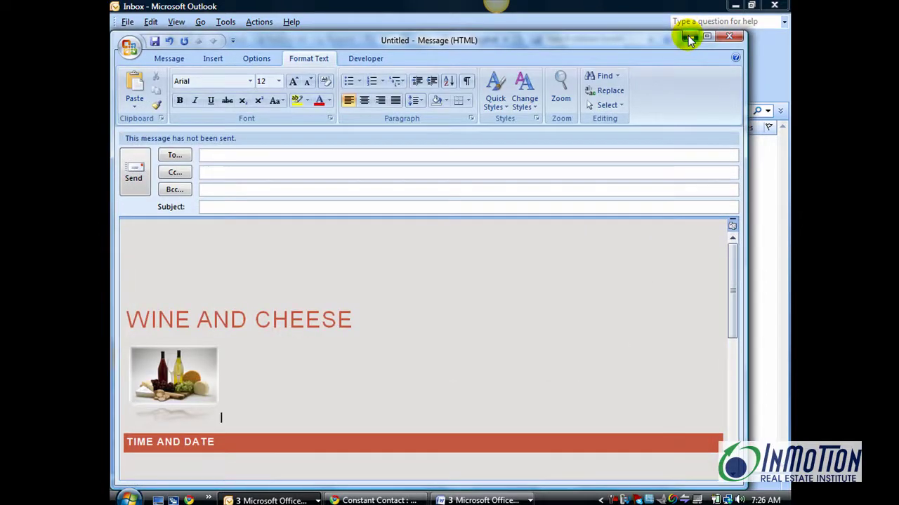
pyautogui.click(259, 23)
pyautogui.moveTo(271, 54)
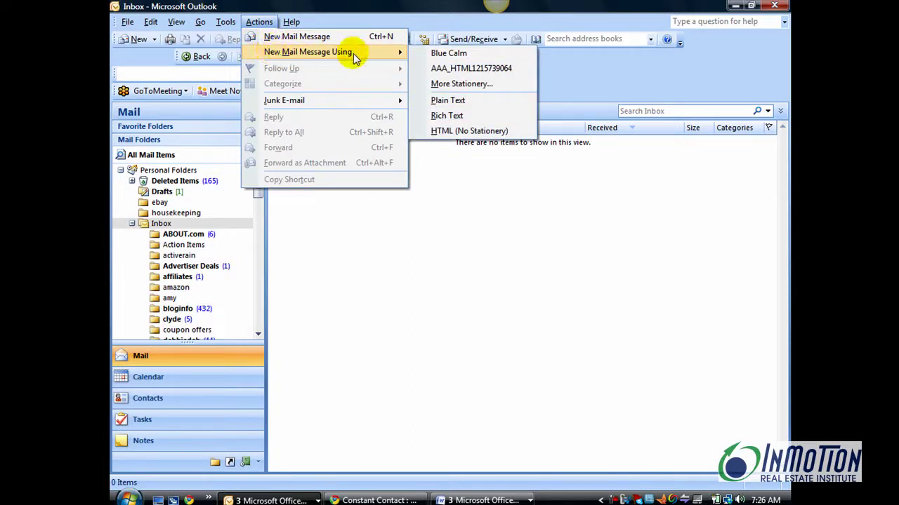
pyautogui.click(450, 84)
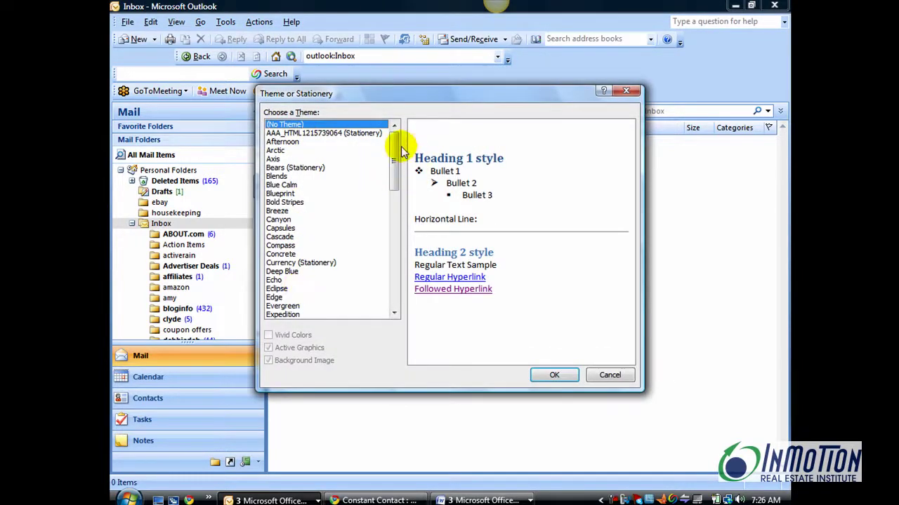
pyautogui.moveTo(402, 151)
pyautogui.mouseDown()
pyautogui.moveTo(395, 211)
pyautogui.moveTo(395, 136)
pyautogui.mouseUp()
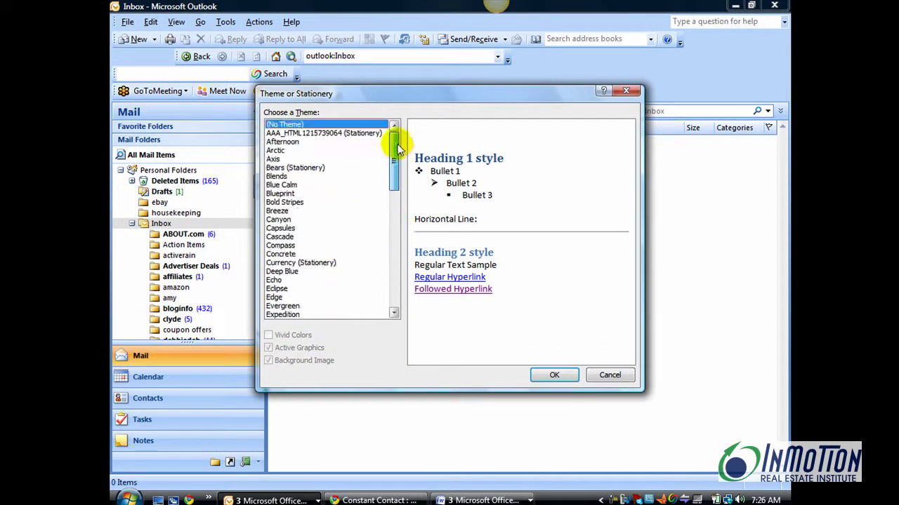
# After previewing Arctic, Axis and Bears, start a message in Blue Calm with Vivid Colors
pyautogui.click(277, 150)
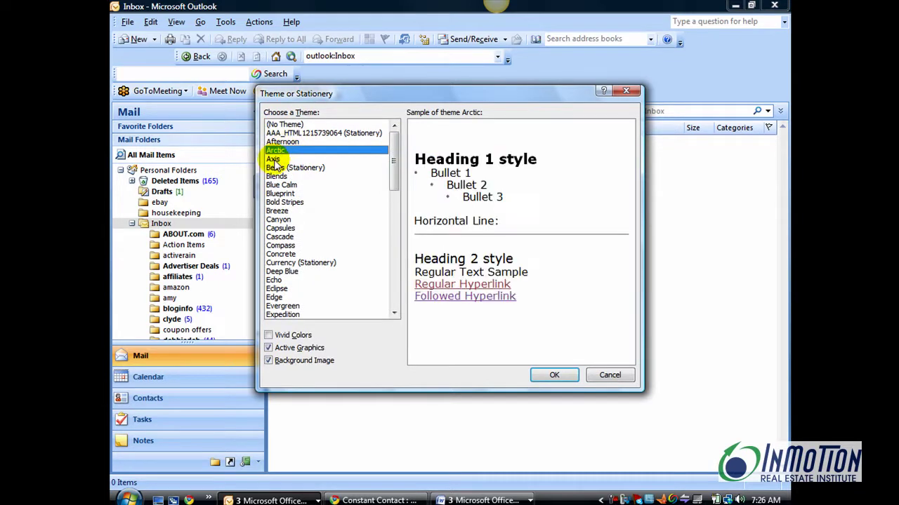
pyautogui.click(274, 160)
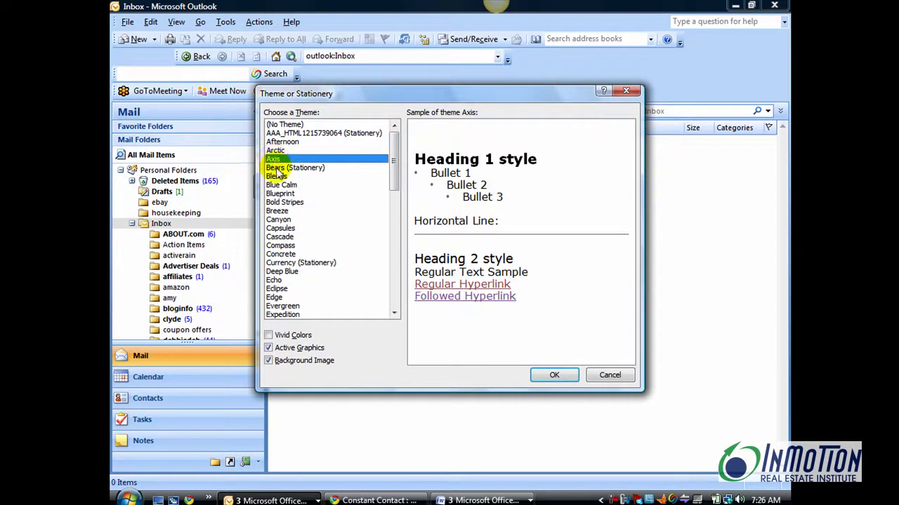
pyautogui.click(278, 169)
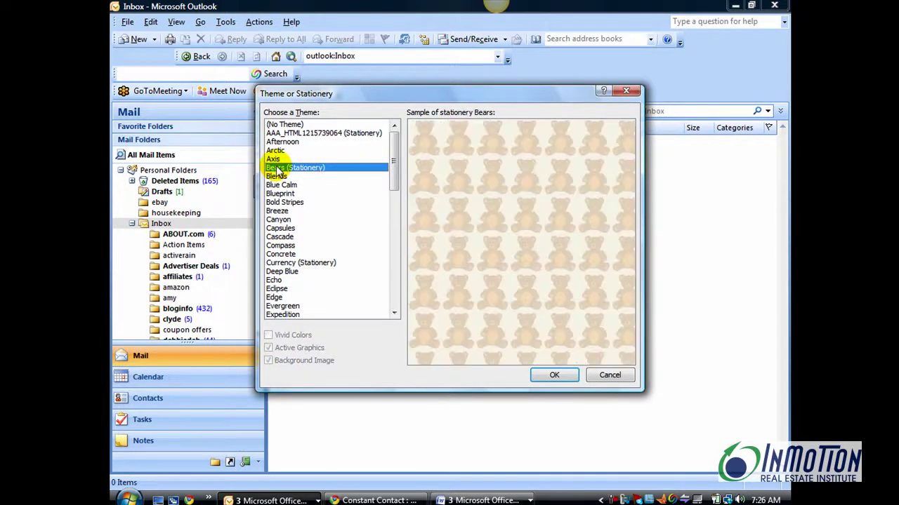
pyautogui.click(278, 186)
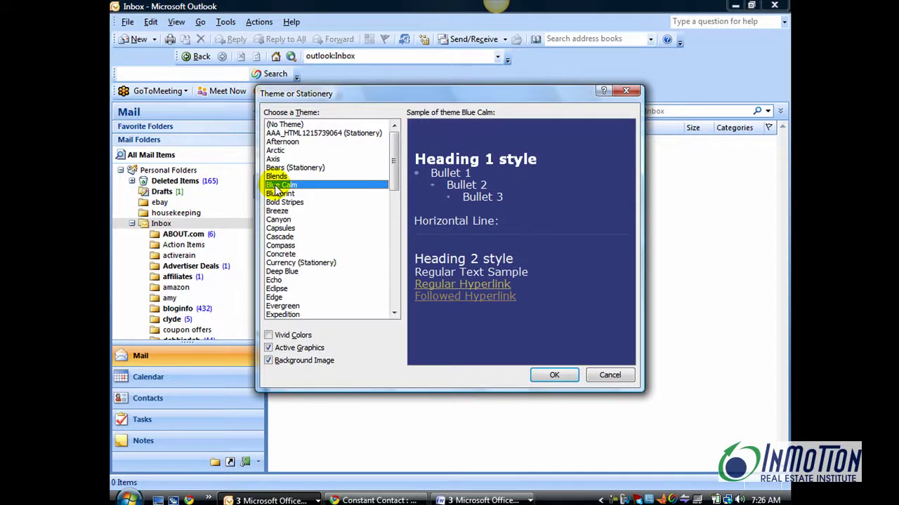
pyautogui.click(277, 336)
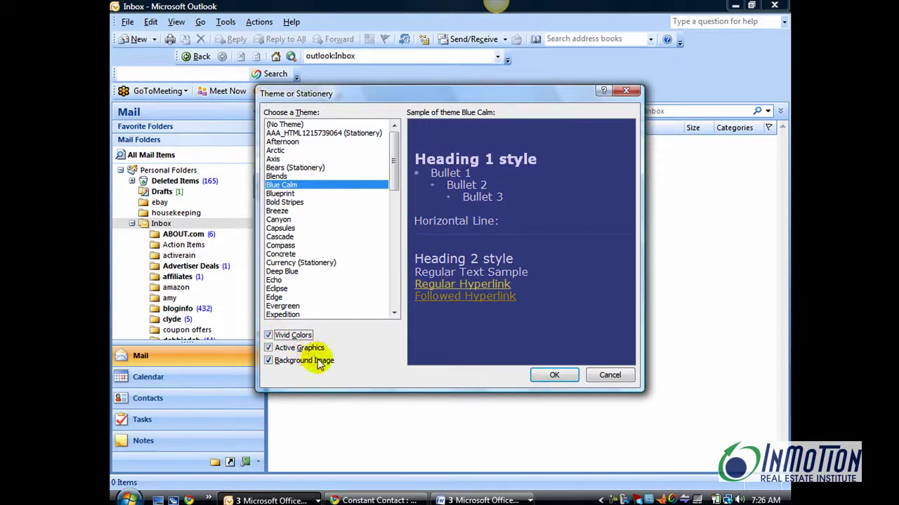
pyautogui.click(553, 377)
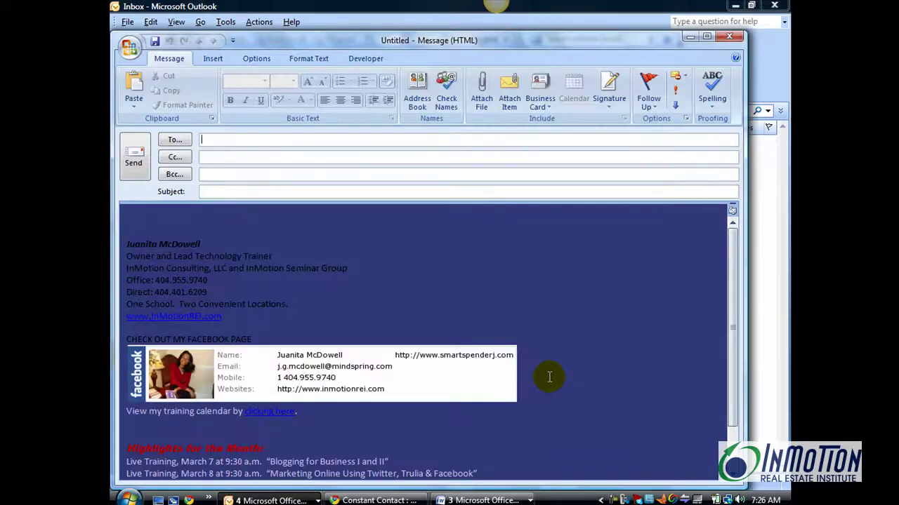
# Replace the prefilled body with the pasted wine-and-cheese event text
pyautogui.hotkey('ctrl', 'a')
pyautogui.press('Delete')
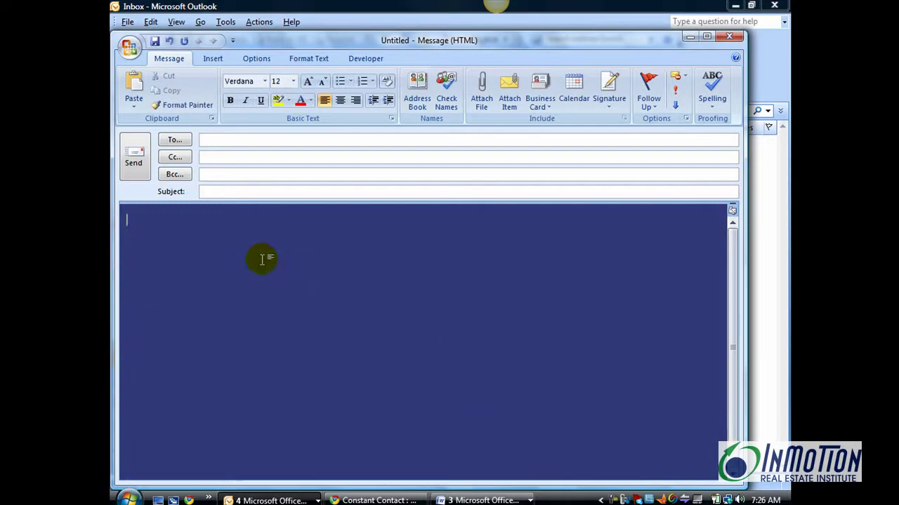
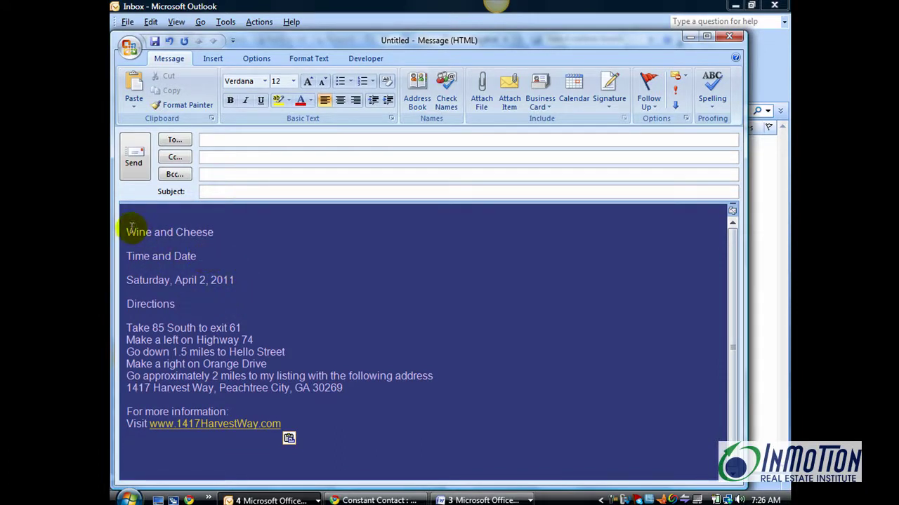
# Apply the Title quick style to the 'Wine and Cheese' line
pyautogui.moveTo(128, 230); pyautogui.dragTo(214, 233)
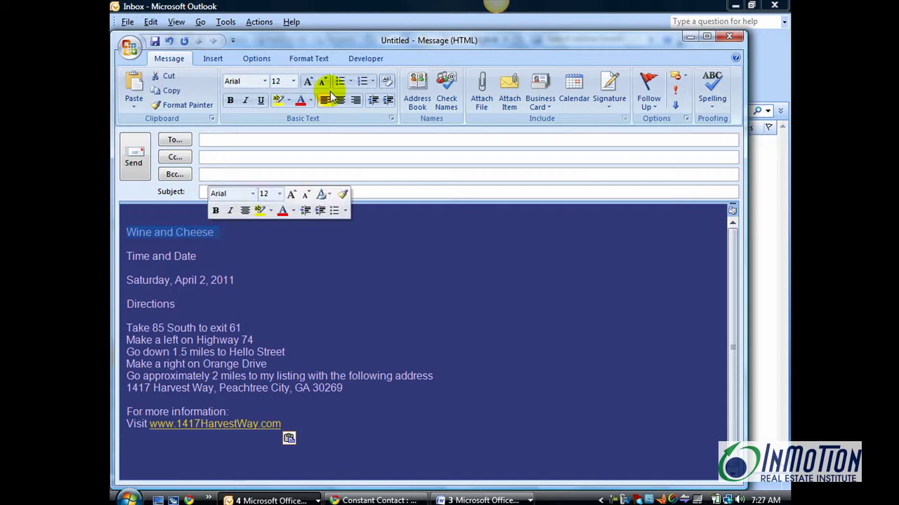
pyautogui.click(319, 58)
pyautogui.click(499, 99)
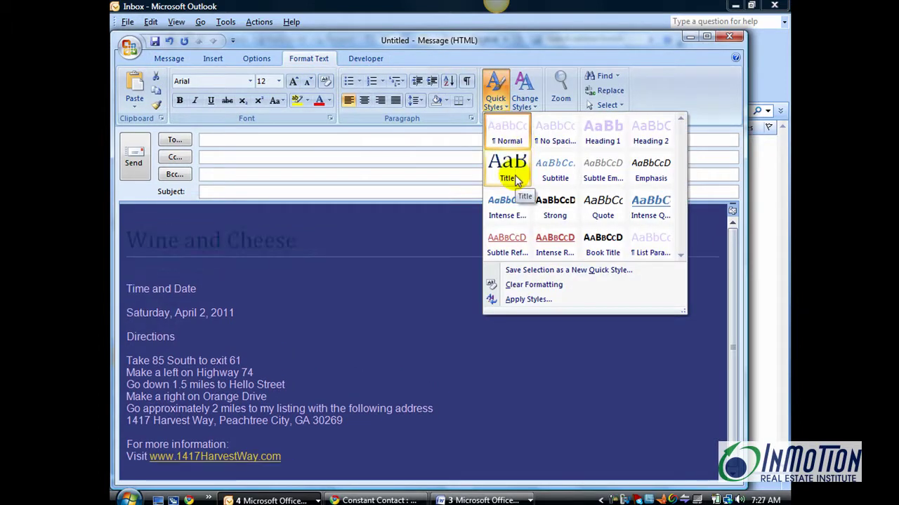
pyautogui.click(508, 172)
pyautogui.click(353, 349)
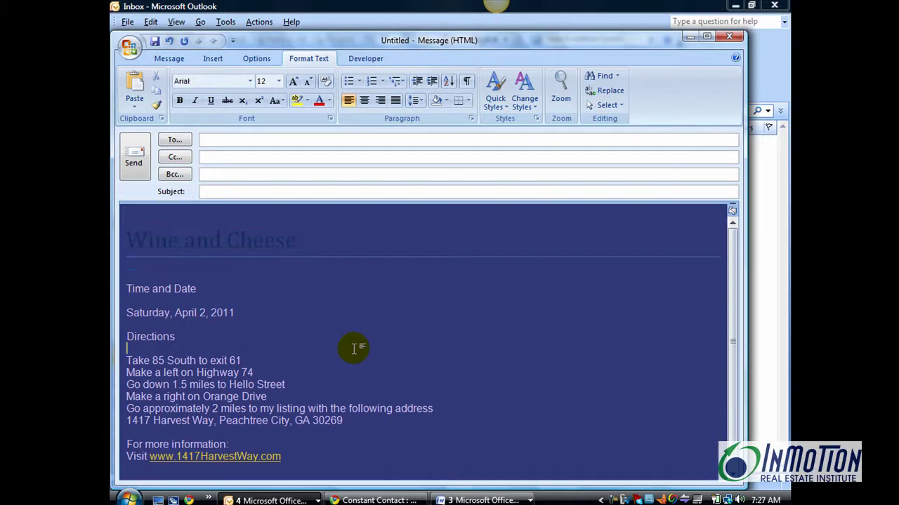